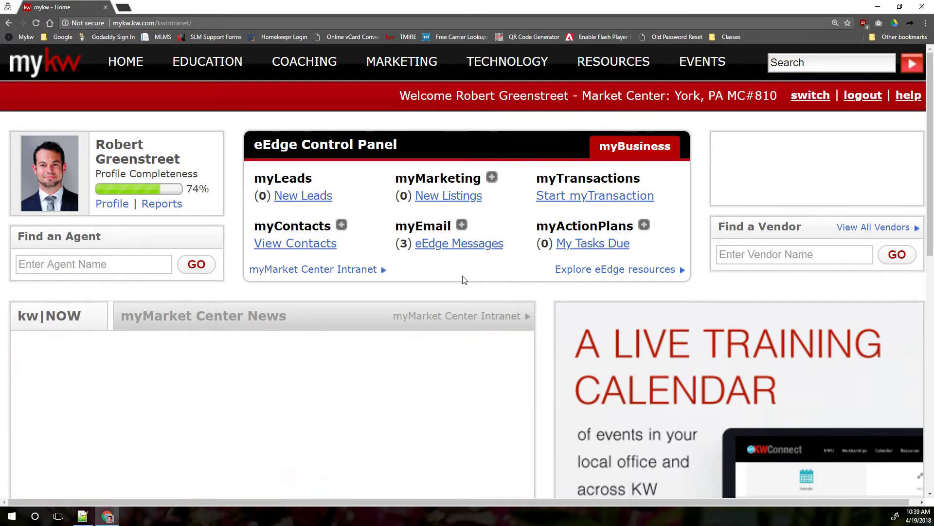
Point out the myEmail section of the Control Panel and open the eEdge Messages inbox with its 3 messages.
click(451, 276)
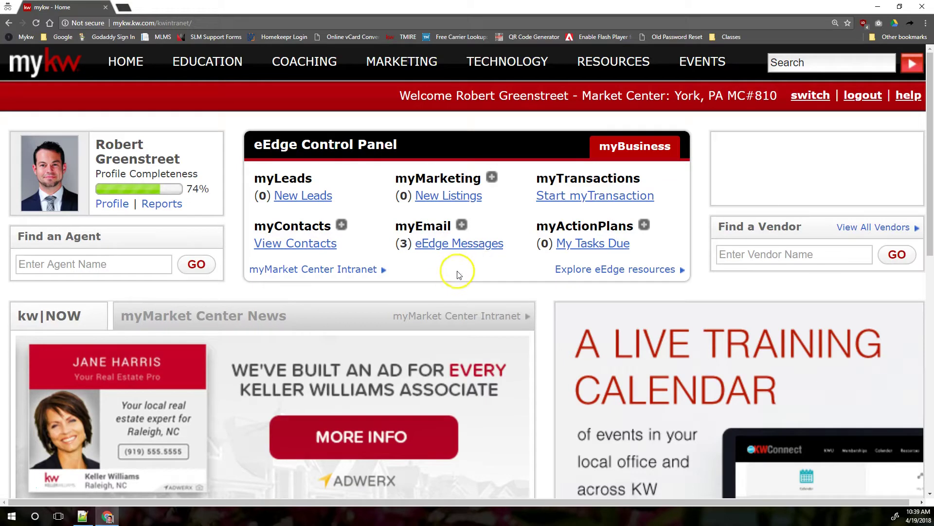
click(464, 271)
click(482, 214)
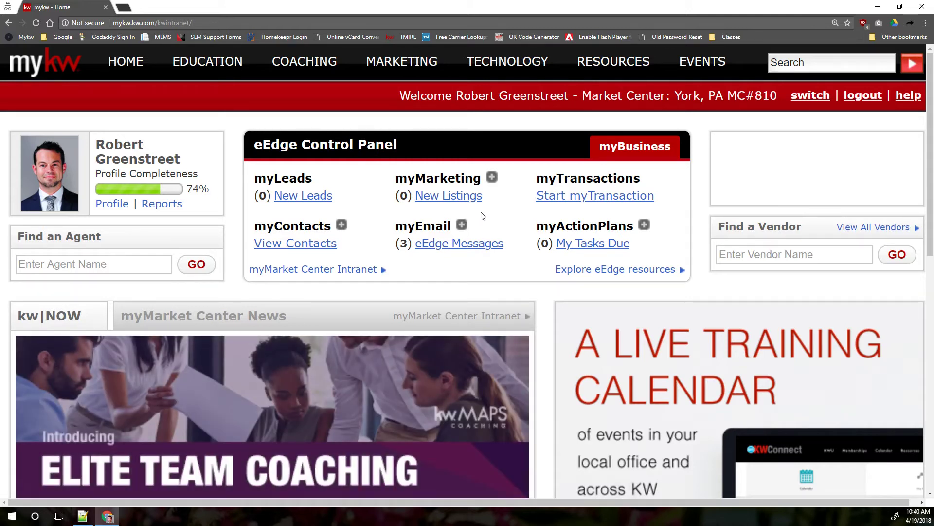
click(485, 222)
click(482, 215)
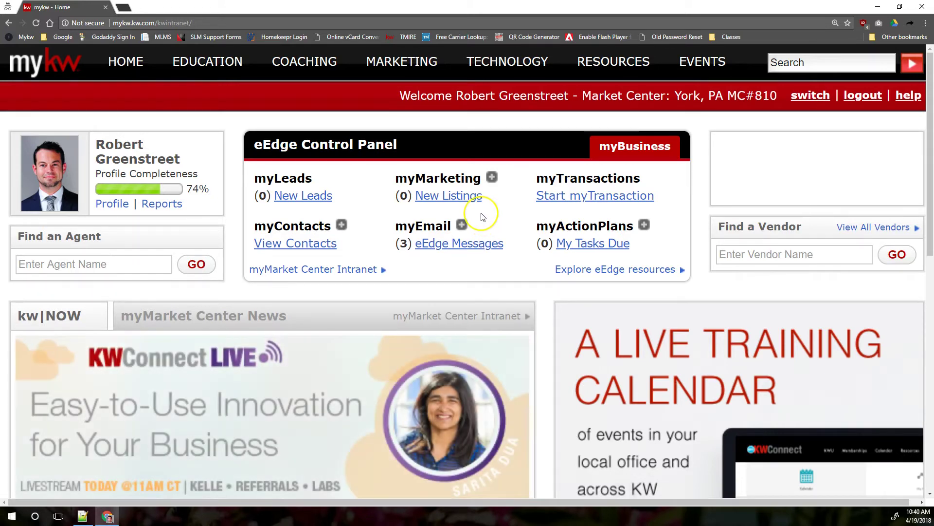
click(483, 214)
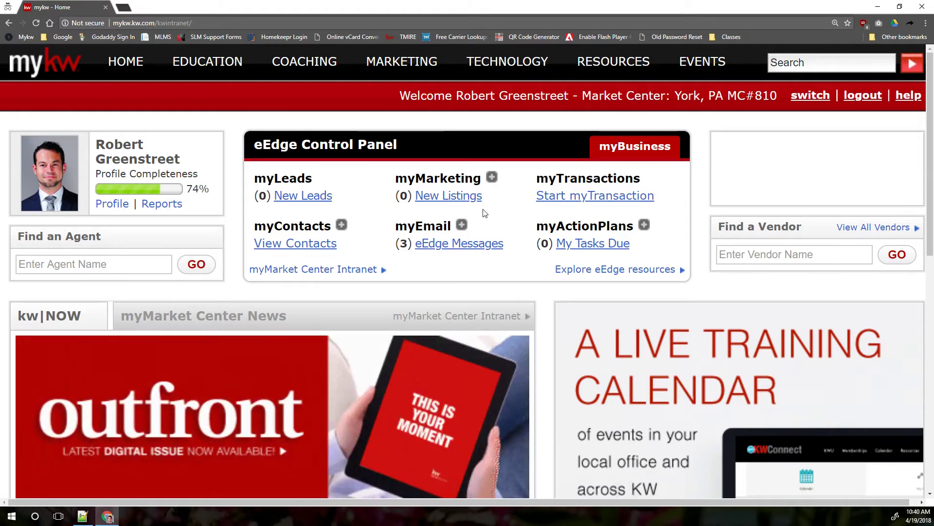
click(460, 249)
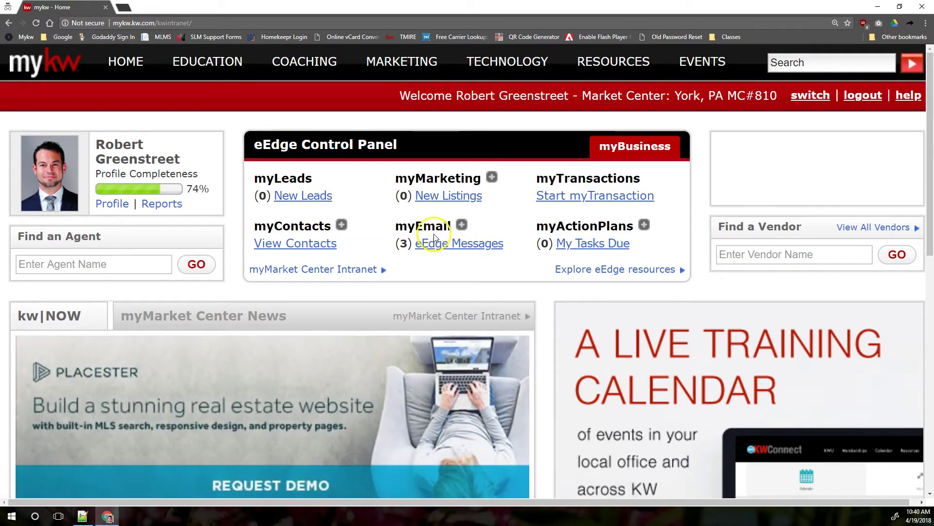
click(436, 205)
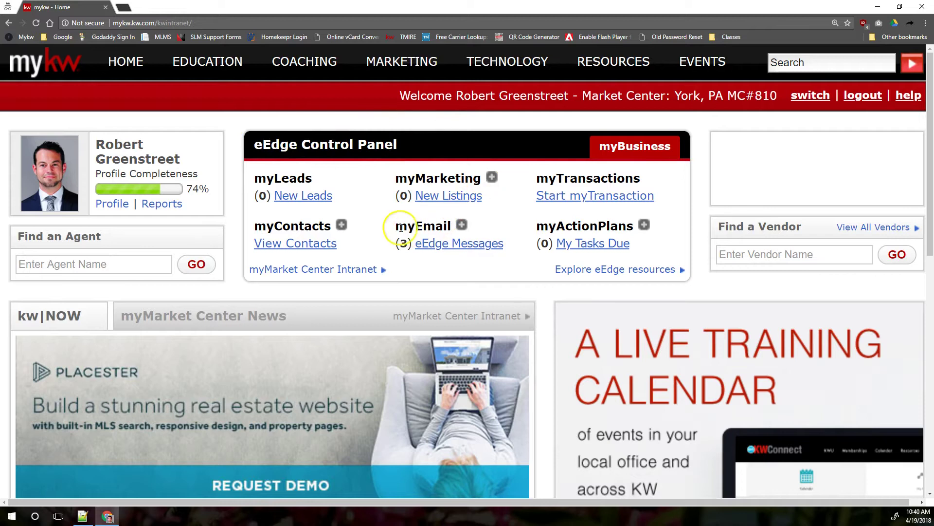
drag(395, 226, 451, 222)
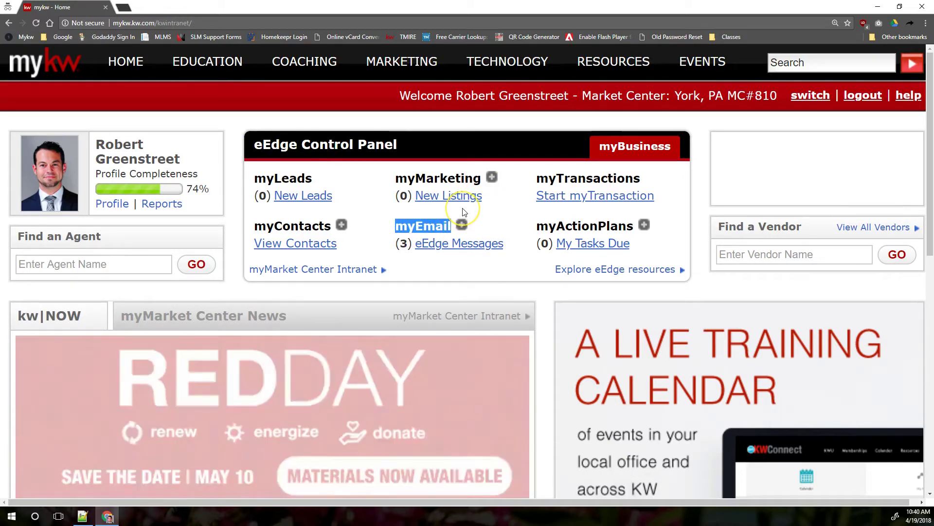
click(461, 242)
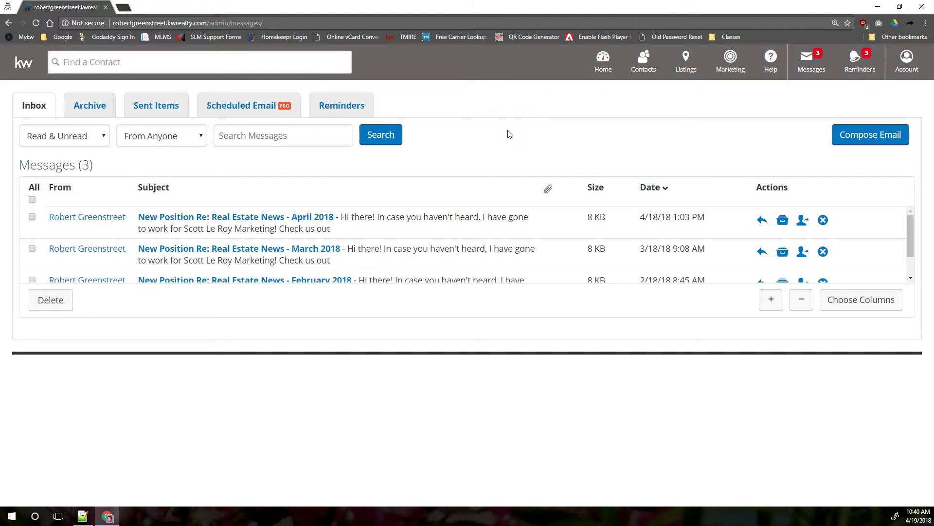
Start a new email from the Inbox so a blank compose form with the signature appears.
click(854, 138)
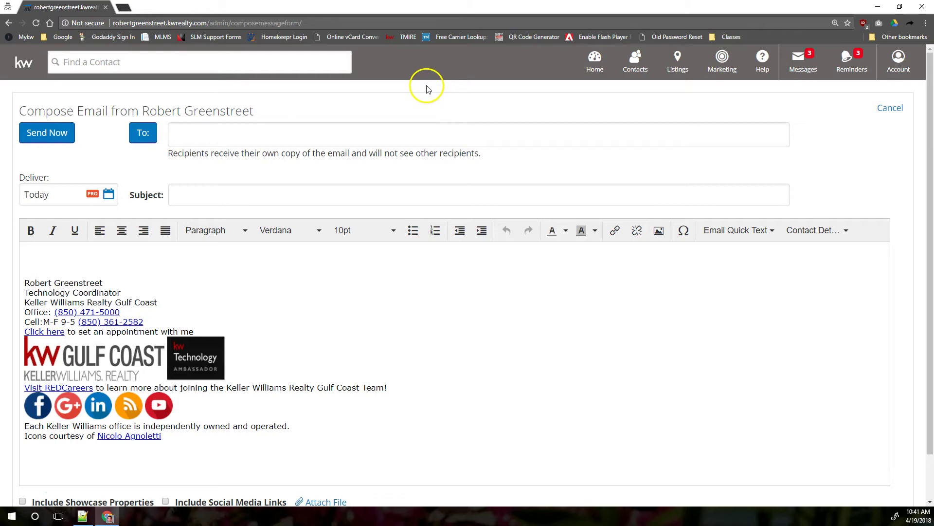
click(426, 89)
Load gmail.com in a new private tab to show the KW Gmail inbox, then return to the eEdge compose page.
key(ctrl+t)
text(g)
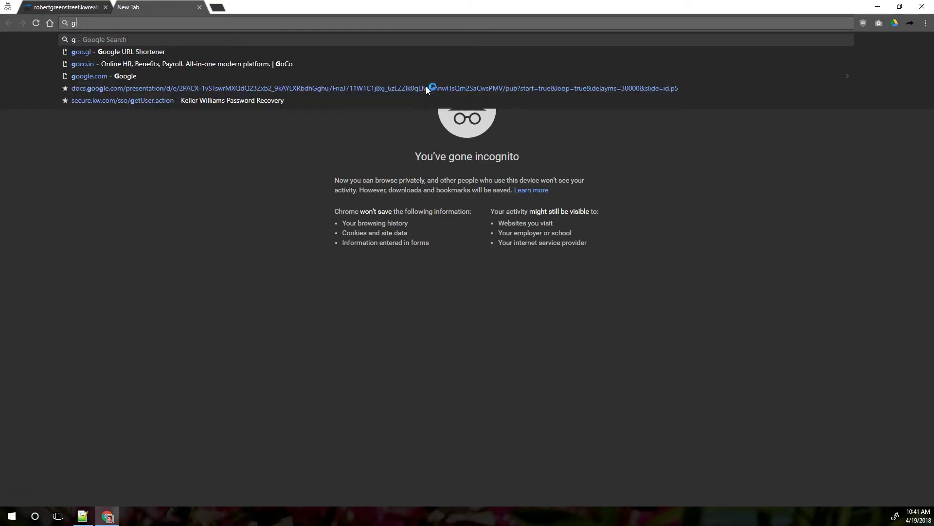
text(mail.com)
key(Return)
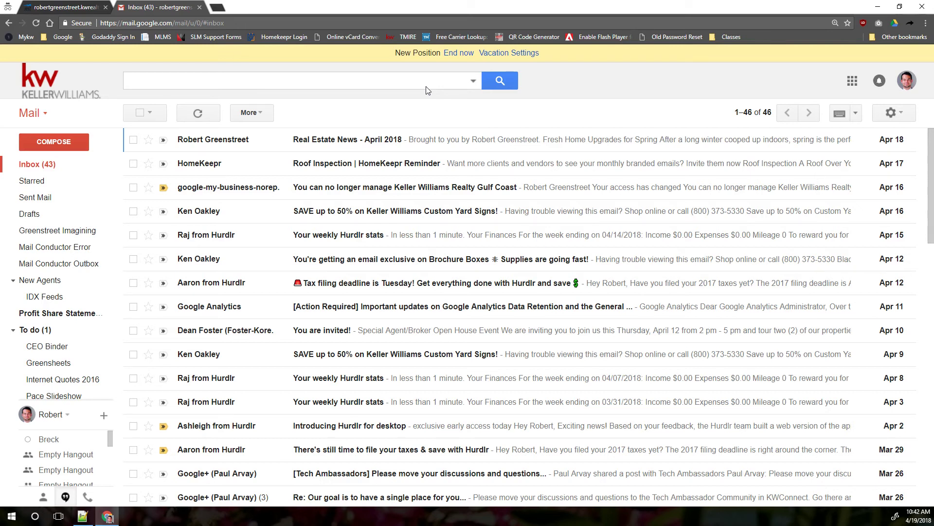
click(64, 6)
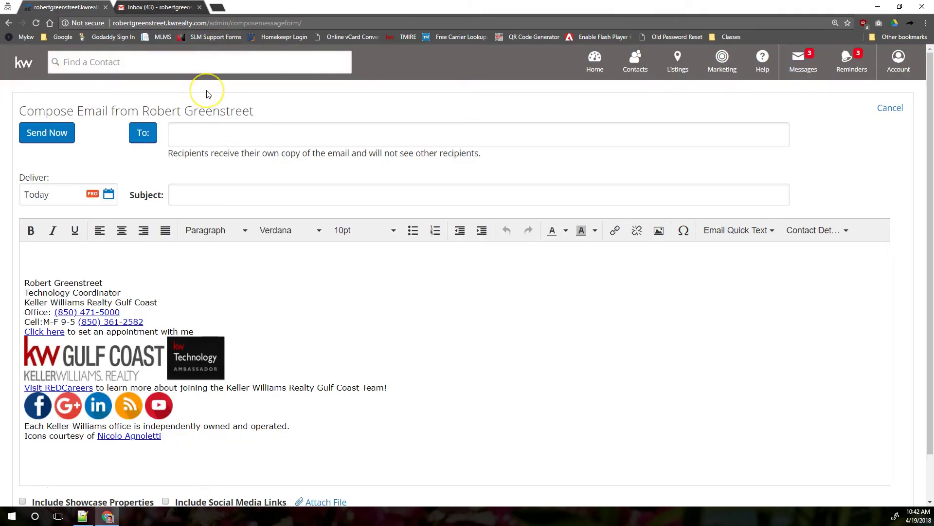
Open My Account settings from the Account menu and highlight the eEdge email address.
click(898, 60)
click(790, 193)
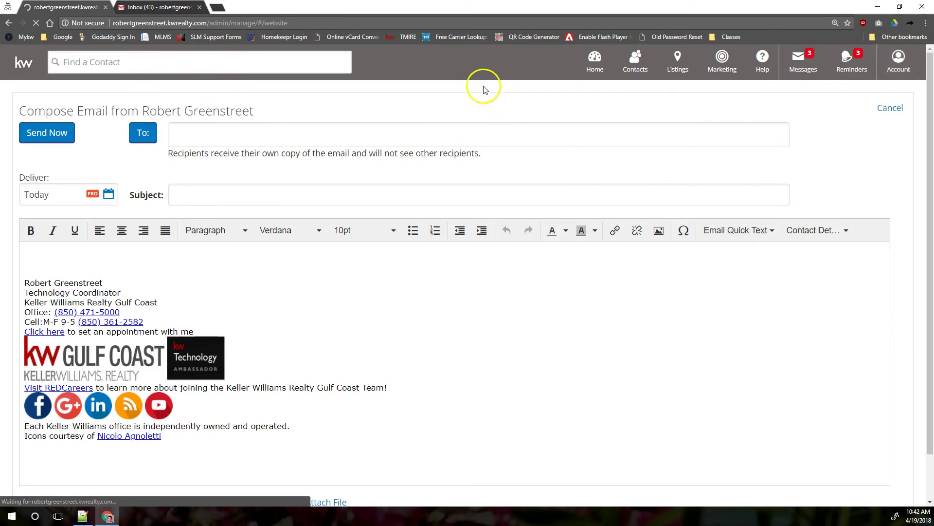
click(903, 61)
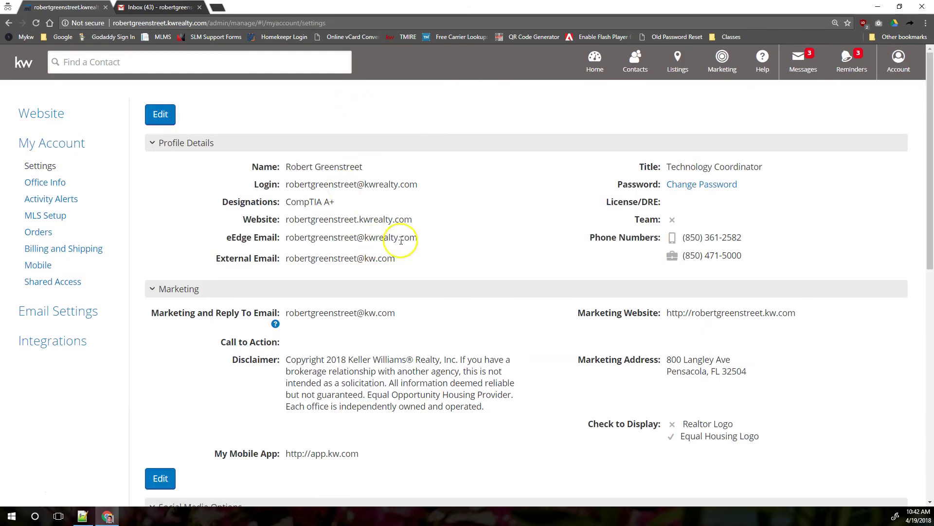
drag(418, 236, 370, 233)
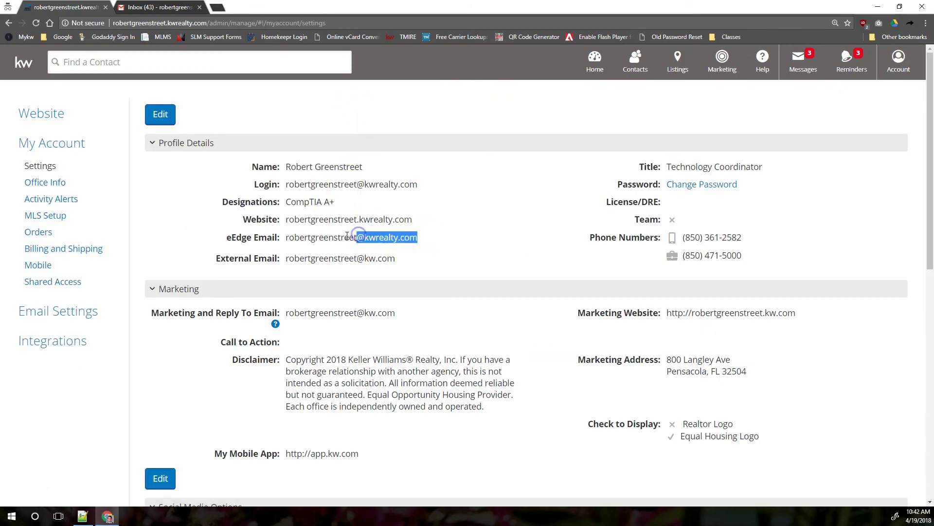
click(898, 60)
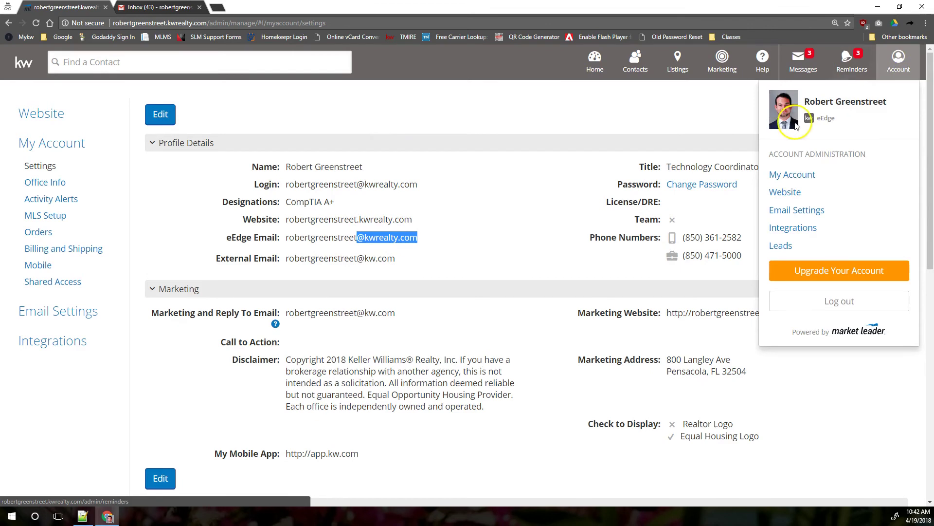
drag(454, 217, 285, 237)
click(412, 239)
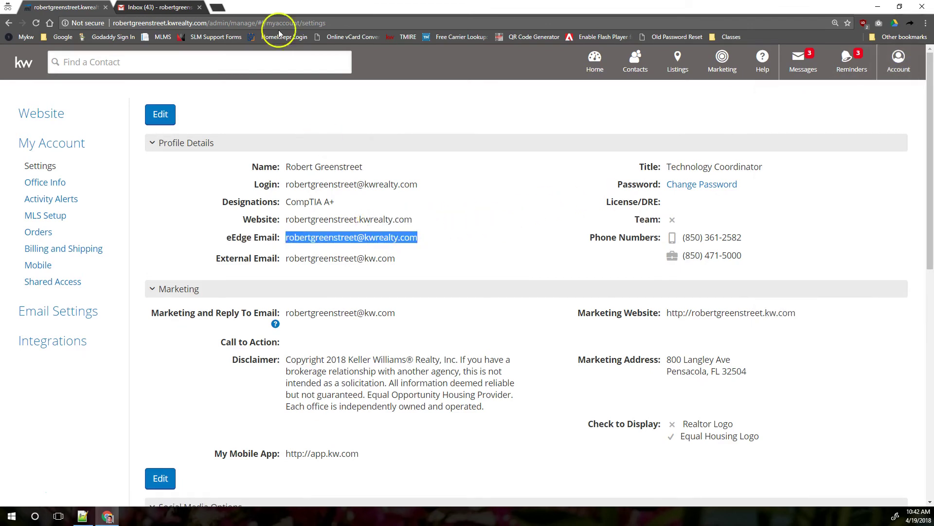
click(160, 7)
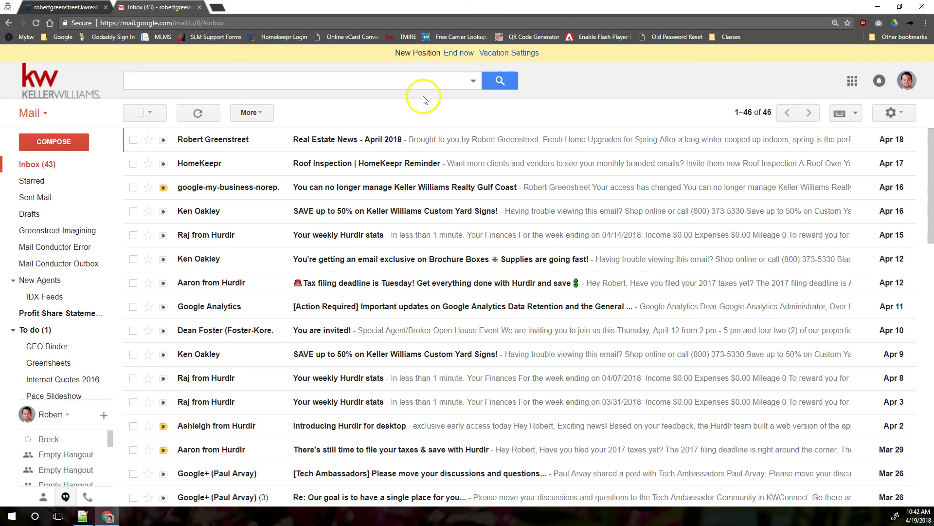
click(68, 7)
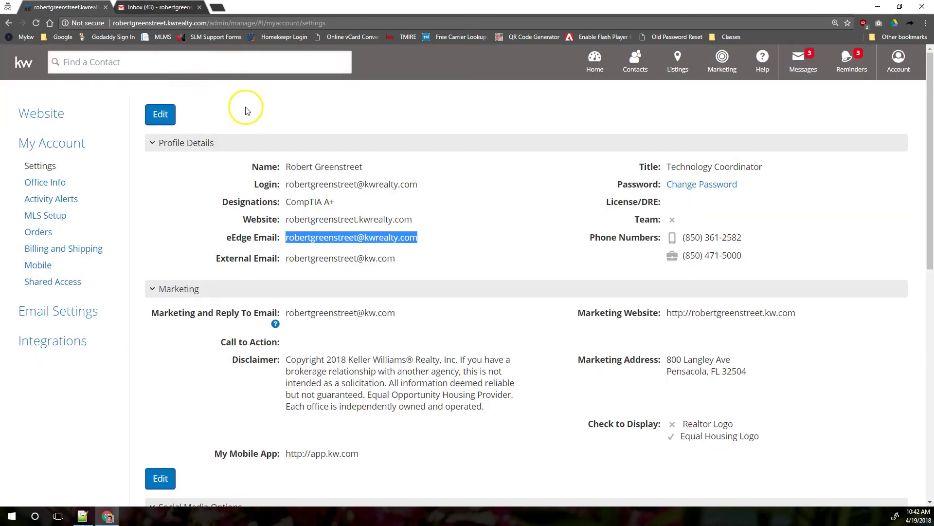
click(381, 238)
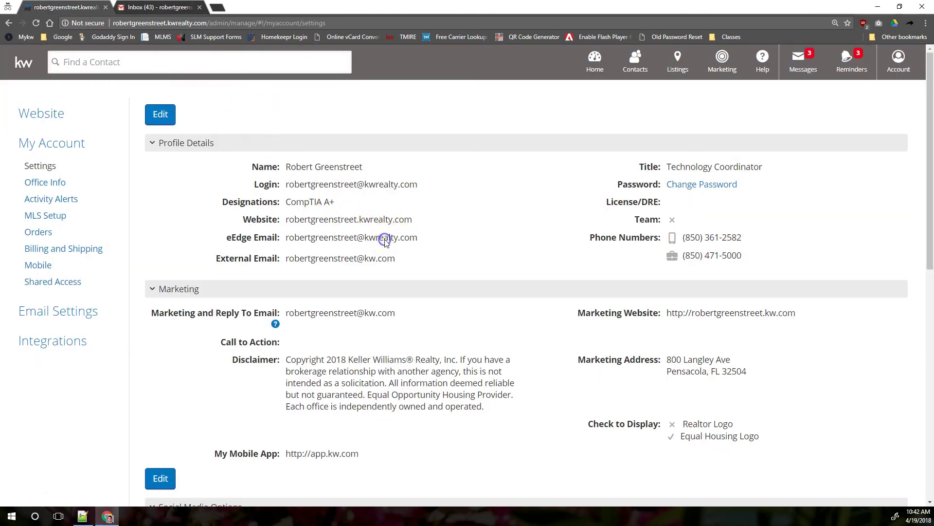
drag(365, 239, 407, 242)
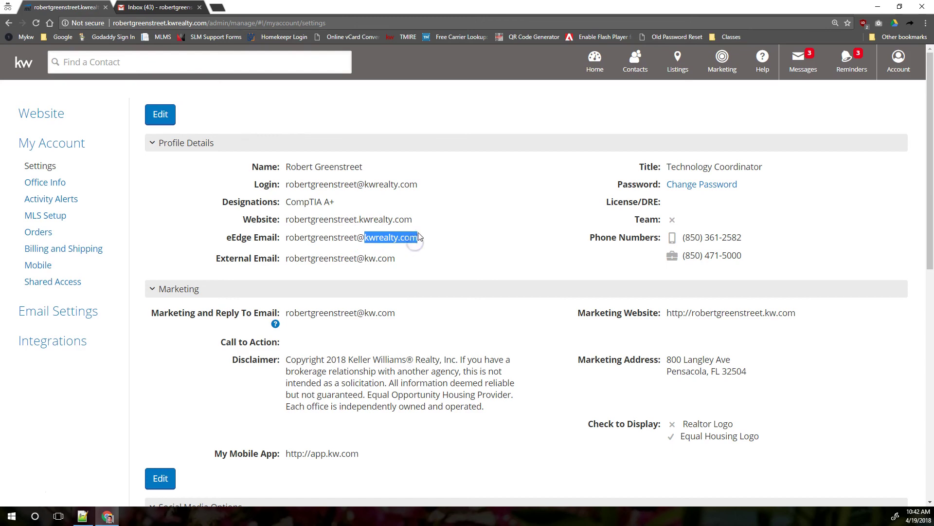
click(365, 239)
drag(359, 238, 417, 240)
drag(395, 258, 345, 258)
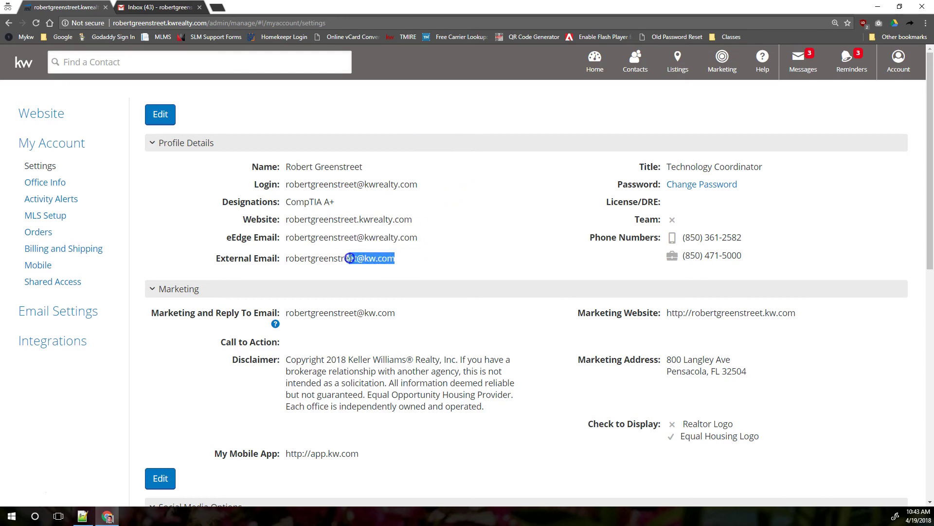
click(360, 258)
key(ctrl+Tab)
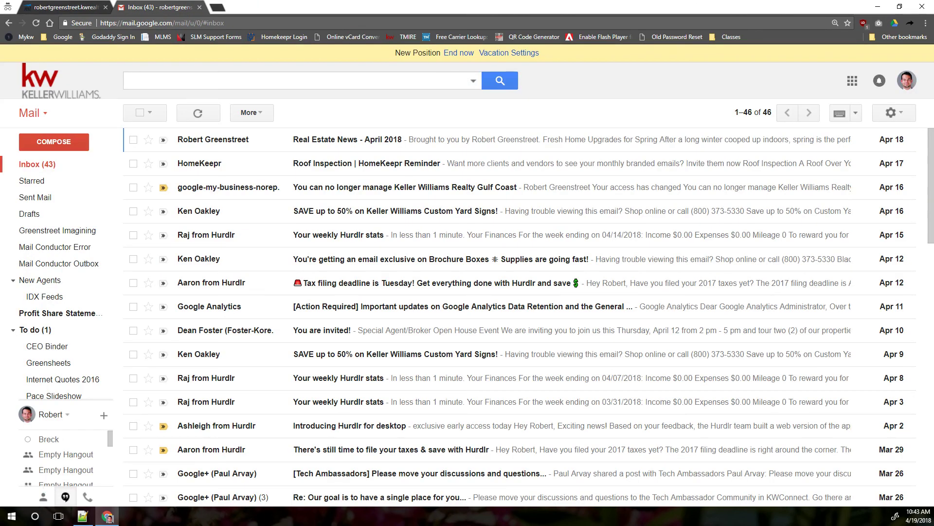
key(ctrl+shift+Tab)
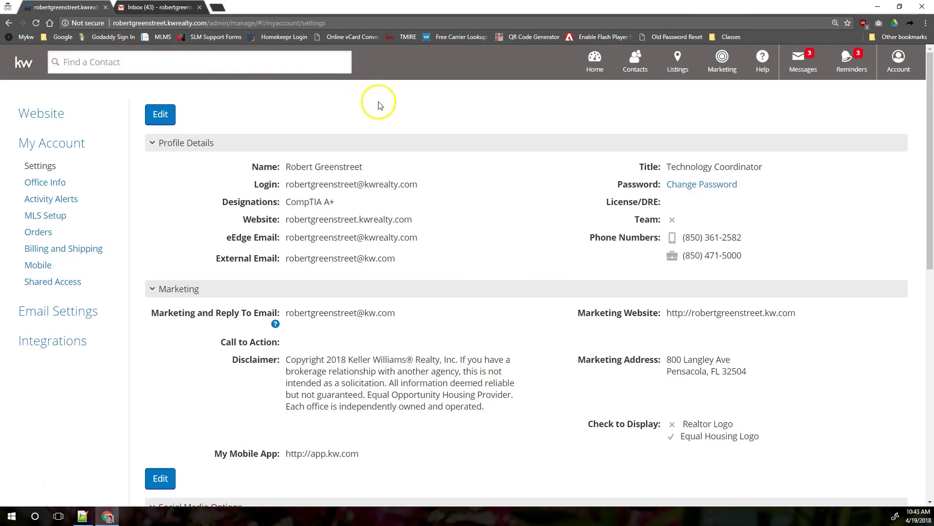
drag(417, 238, 364, 238)
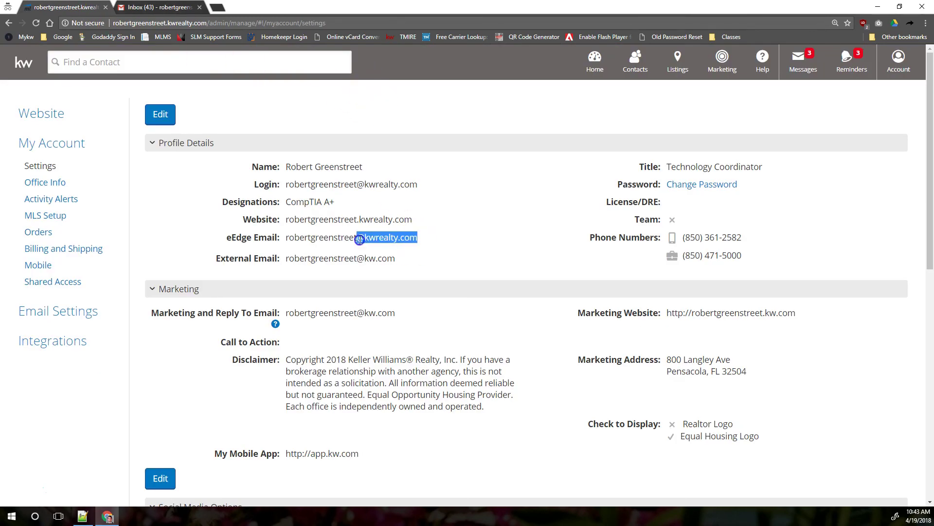